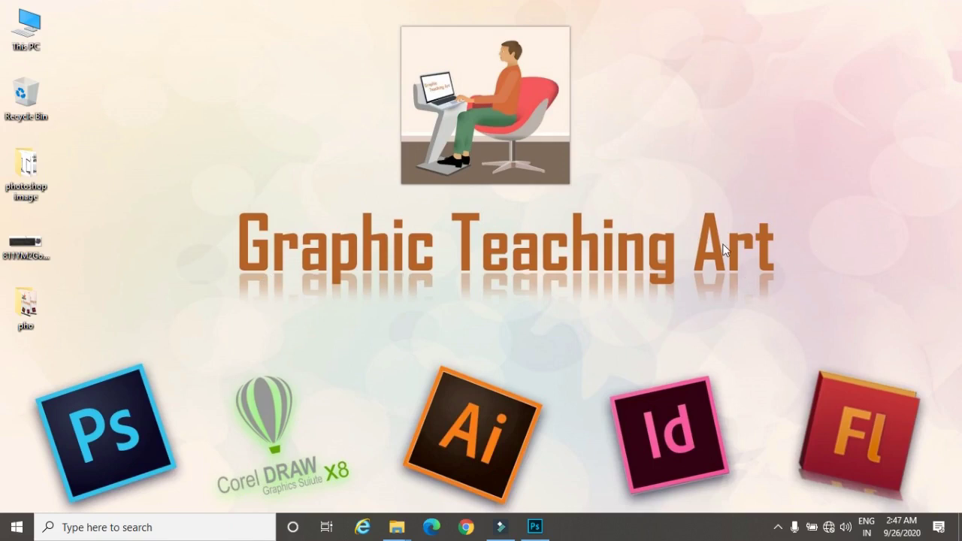
# Bring Photoshop forward and open 3I1A3813-Kopie-2-250x250.jpg from the photoshop image folder
pyautogui.click(537, 526)
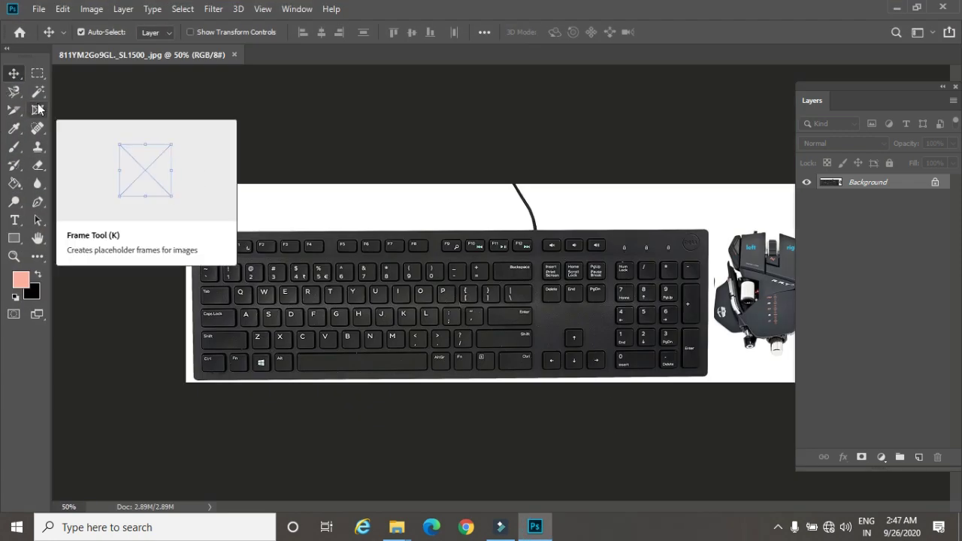
pyautogui.click(37, 9)
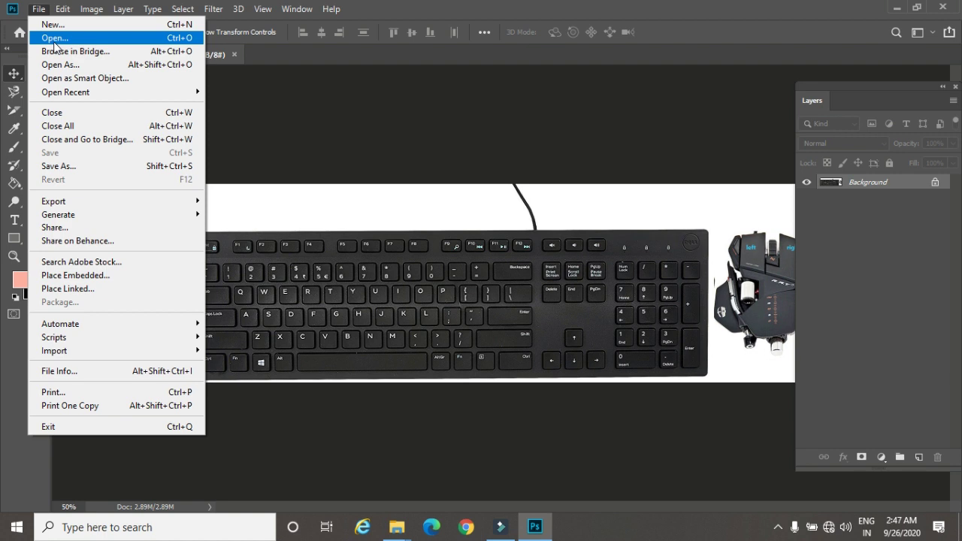
pyautogui.click(54, 38)
pyautogui.click(333, 222)
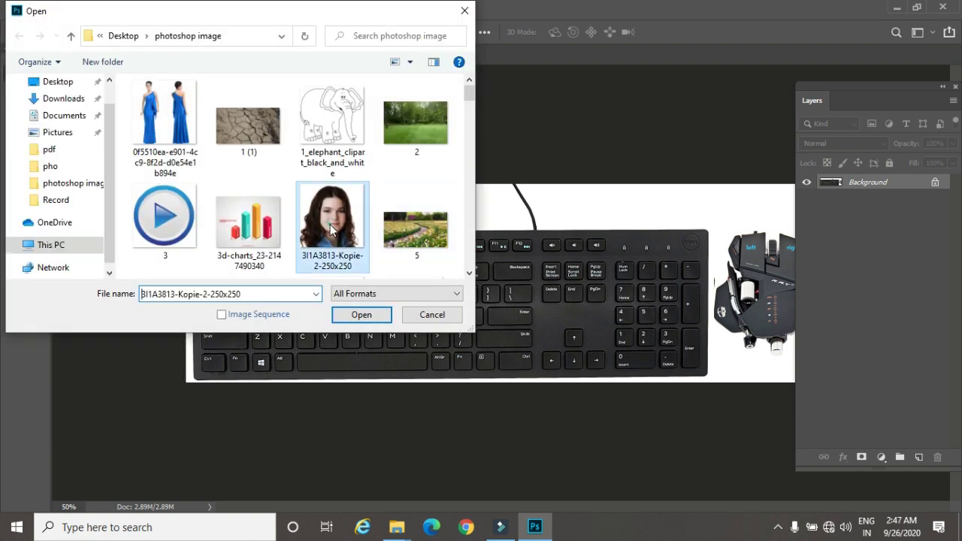
pyautogui.click(364, 315)
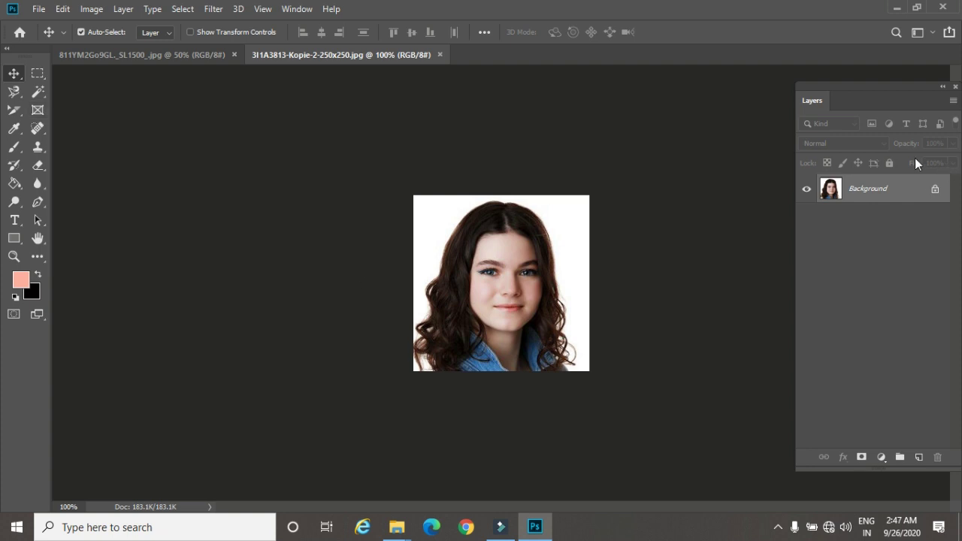
# Convert the locked Background to Layer 0, then test-drag the photo and return it
pyautogui.doubleClick(883, 190)
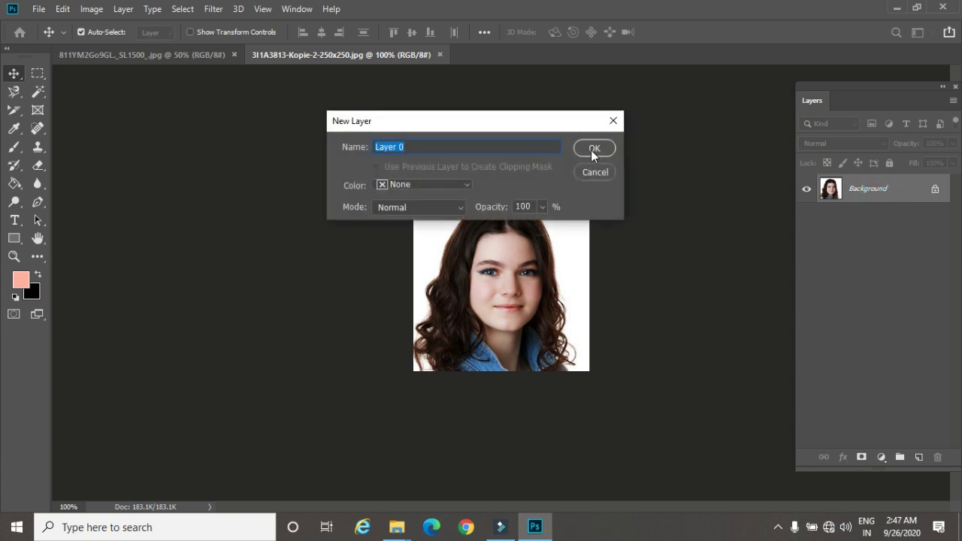
pyautogui.click(591, 150)
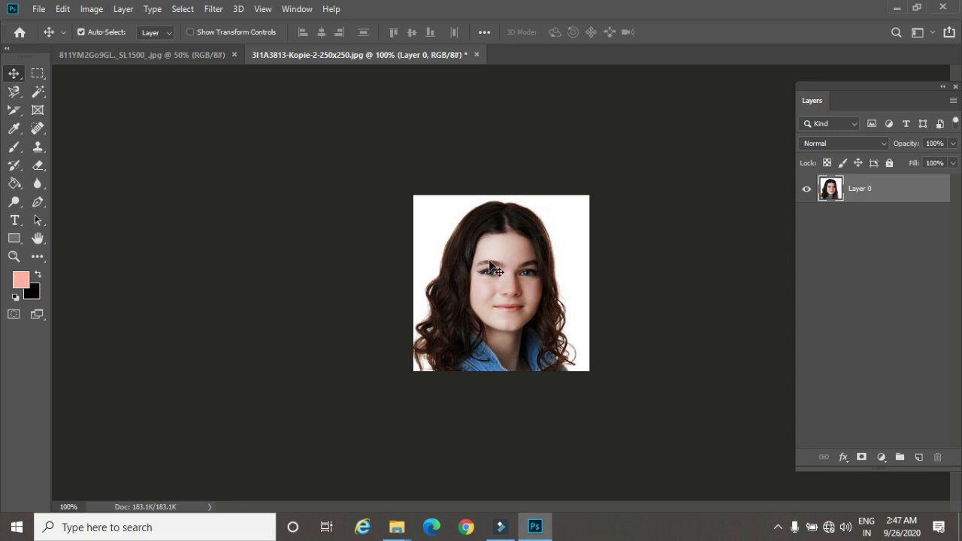
pyautogui.moveTo(490, 264); pyautogui.dragTo(506, 259)
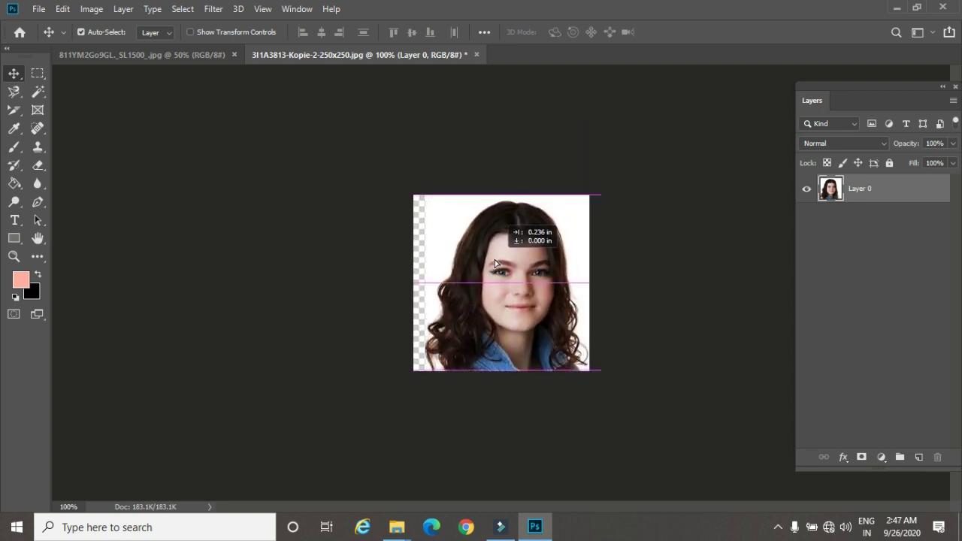
pyautogui.moveTo(506, 258); pyautogui.dragTo(490, 272)
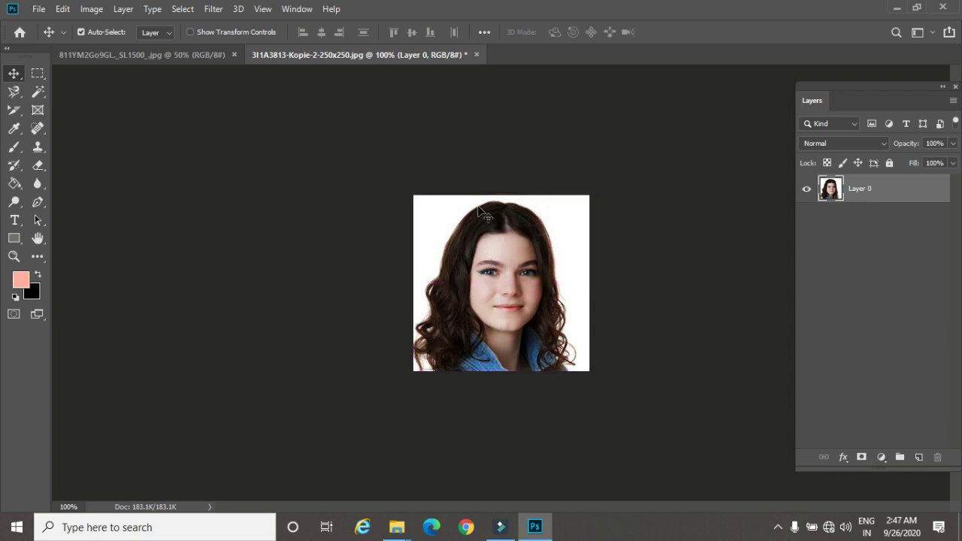
# Draw a rectangular frame over the face, then reposition the photo and frame
pyautogui.click(37, 113)
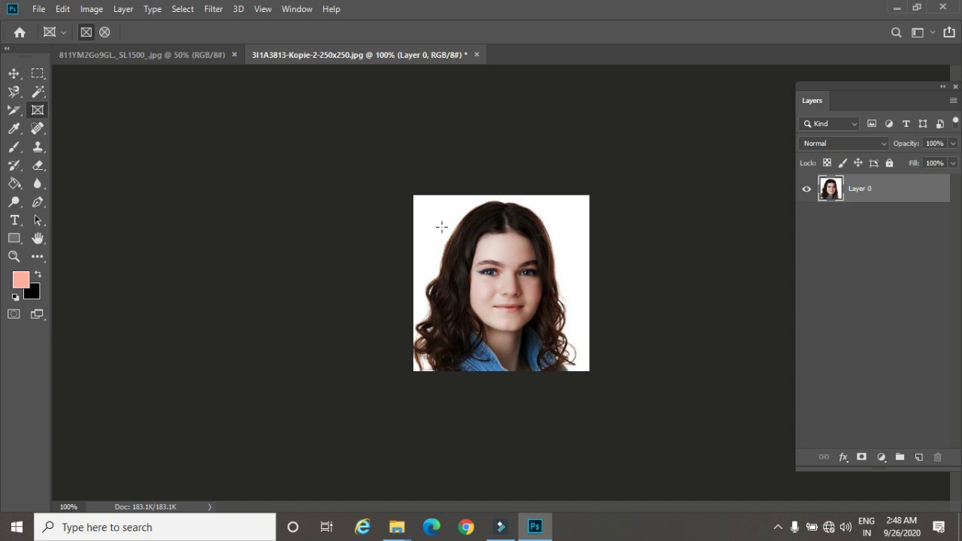
pyautogui.moveTo(440, 219); pyautogui.dragTo(554, 333)
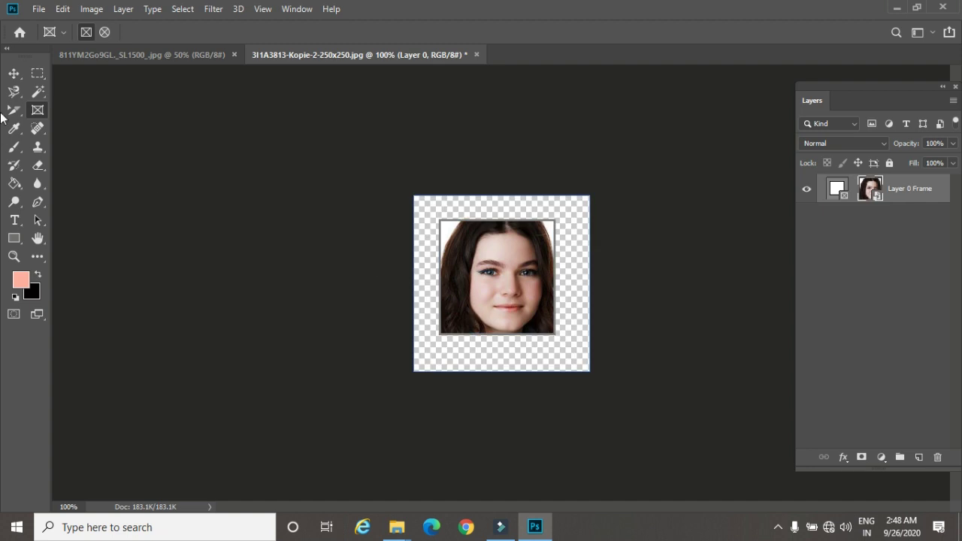
pyautogui.click(13, 73)
pyautogui.click(488, 272)
pyautogui.moveTo(490, 275)
pyautogui.mouseDown()
pyautogui.moveTo(490, 293)
pyautogui.moveTo(486, 267)
pyautogui.mouseUp()
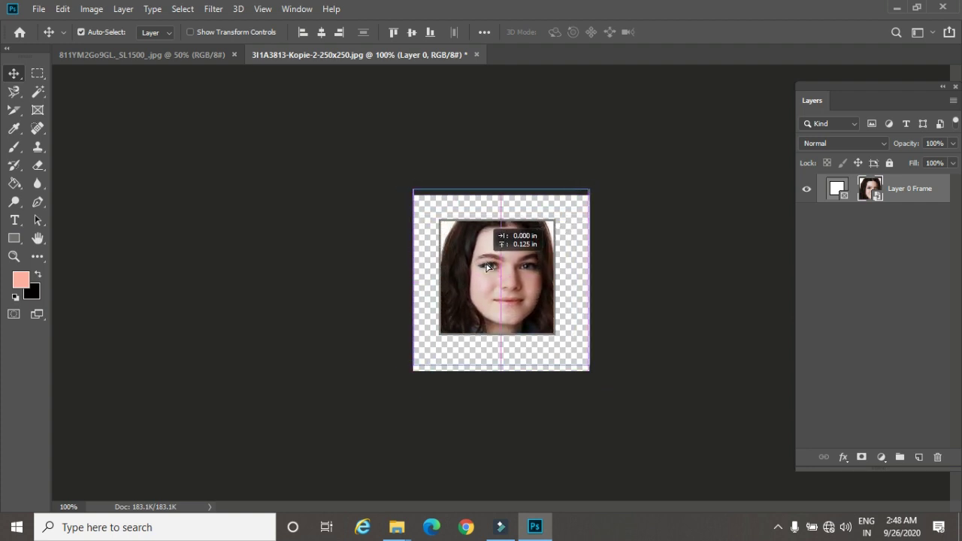
pyautogui.moveTo(488, 266); pyautogui.dragTo(487, 266)
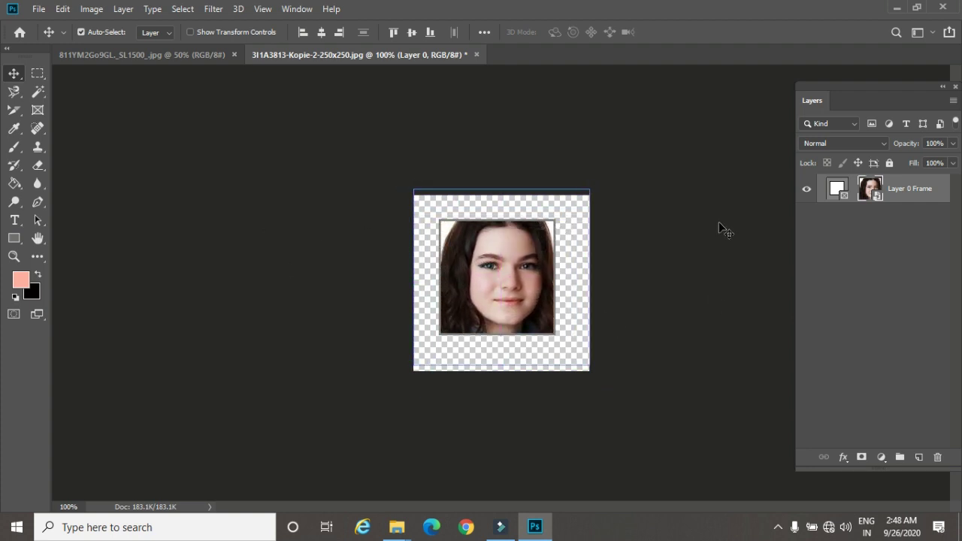
pyautogui.click(851, 195)
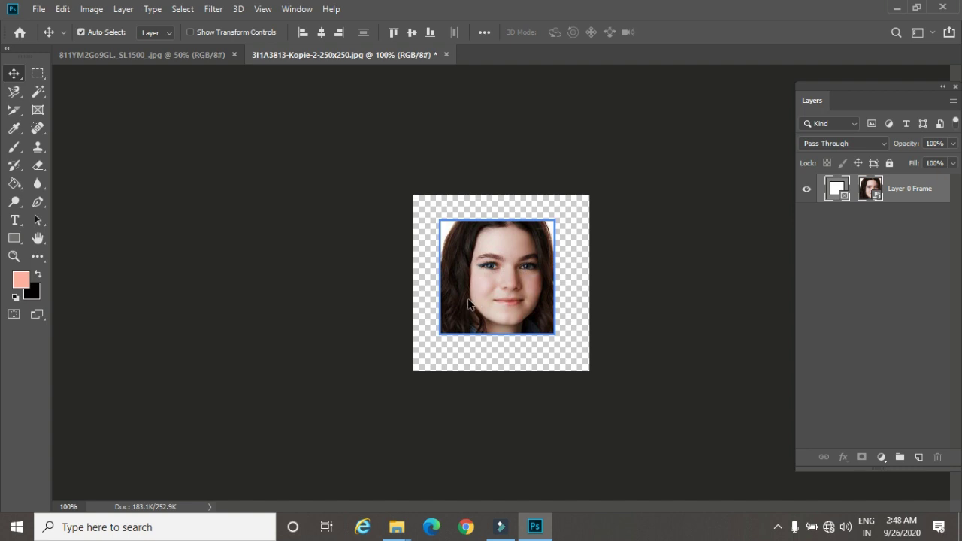
pyautogui.moveTo(496, 274)
pyautogui.mouseDown()
pyautogui.moveTo(441, 317)
pyautogui.moveTo(490, 284)
pyautogui.mouseUp()
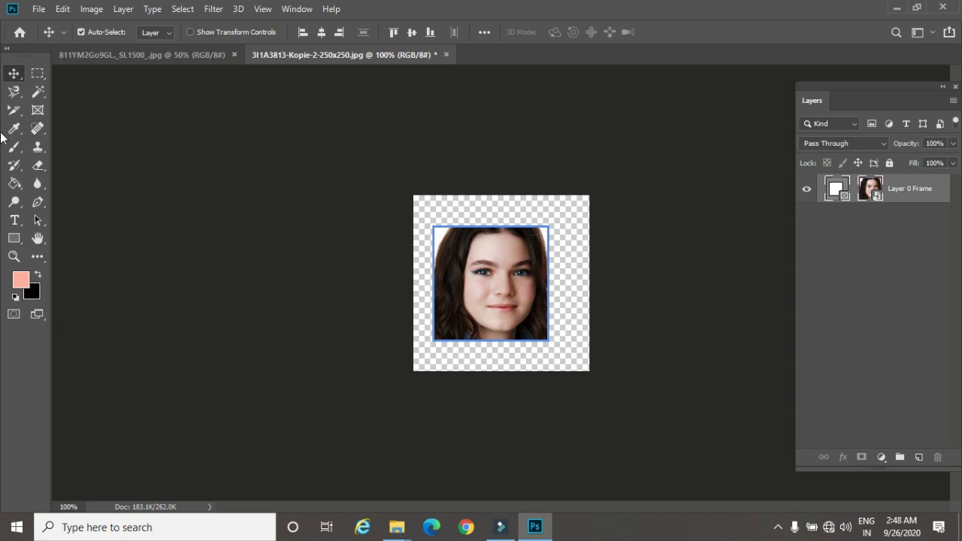
# Undo, reconvert the Background to Layer 0, and draw an elliptical frame over the face
pyautogui.click(36, 111)
pyautogui.click(104, 33)
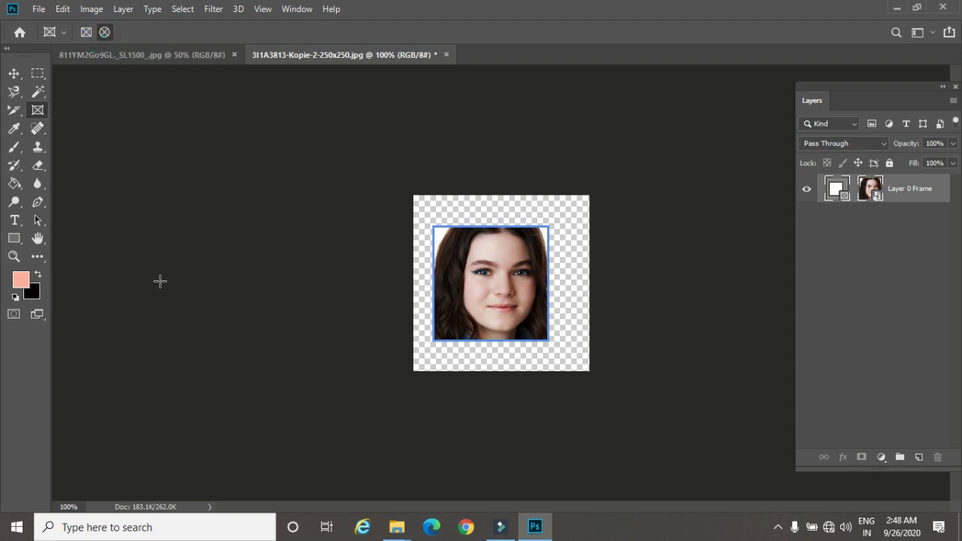
pyautogui.hotkey('ctrl', 'z')
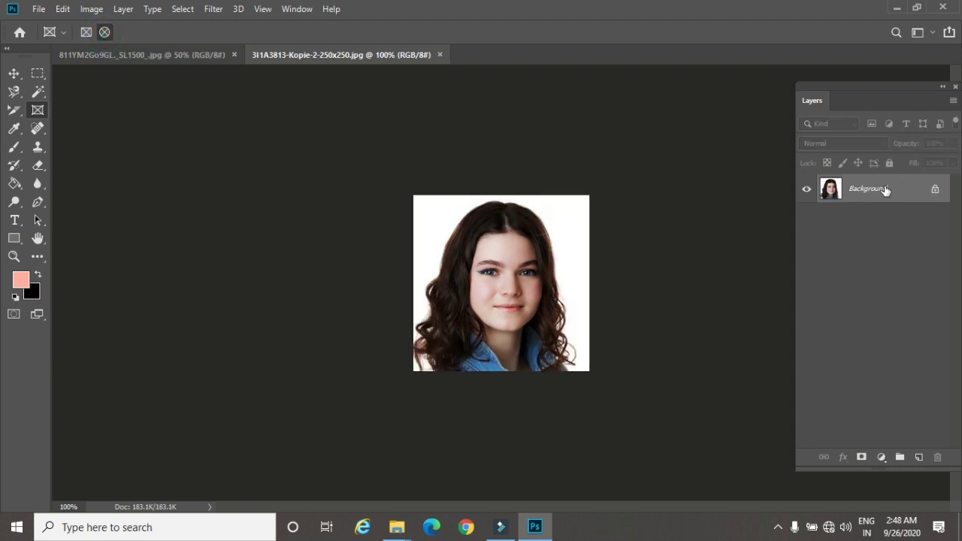
pyautogui.doubleClick(885, 190)
pyautogui.click(593, 149)
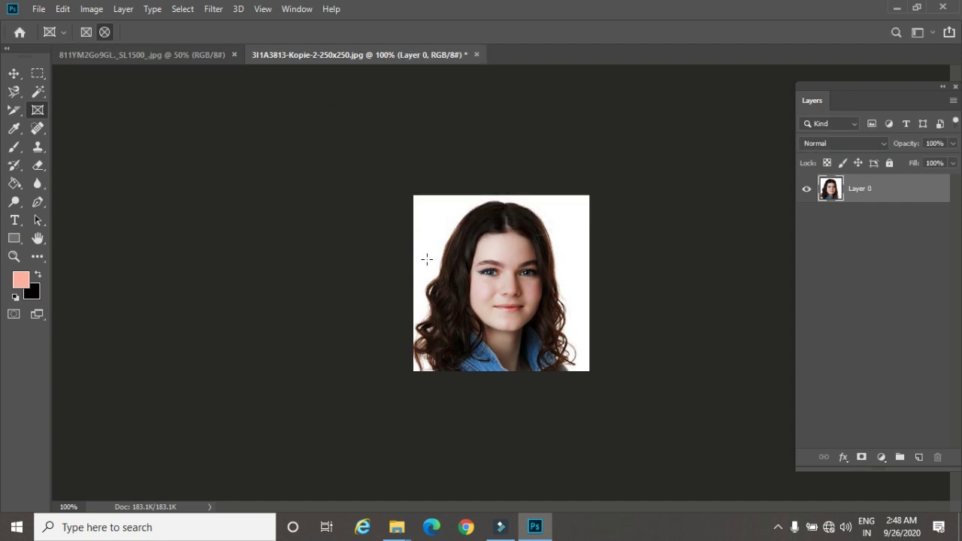
pyautogui.moveTo(439, 224); pyautogui.dragTo(564, 339)
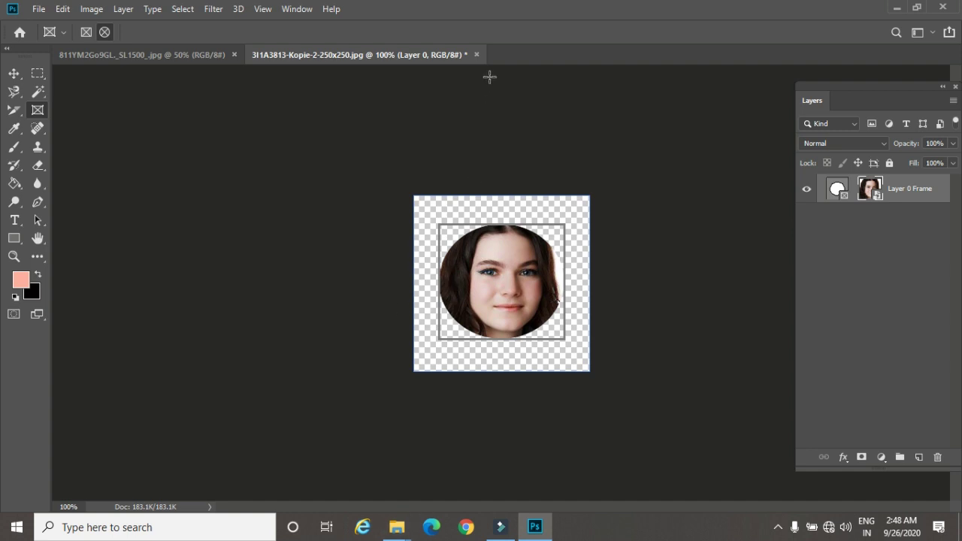
# Close the portrait without saving and open the flower field photo 5.jpeg
pyautogui.click(476, 55)
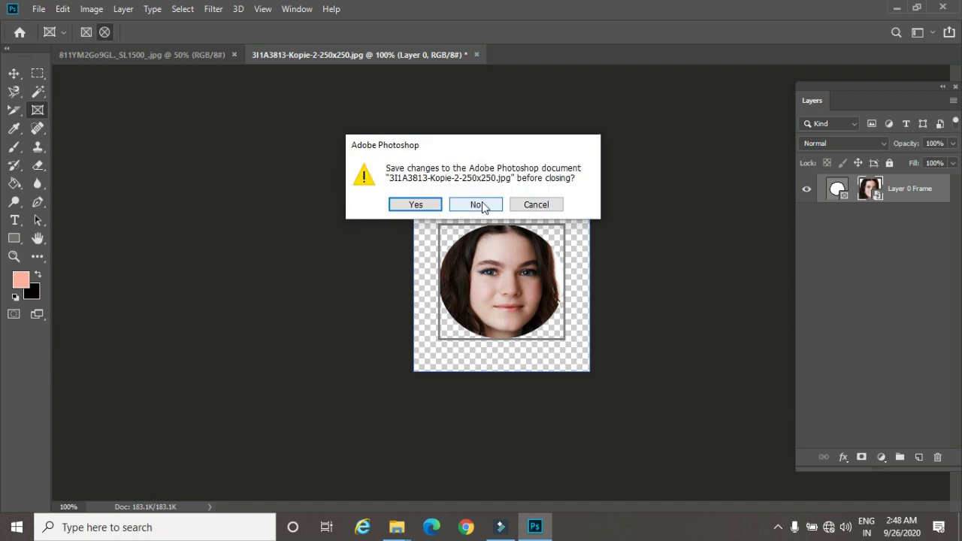
pyautogui.click(480, 202)
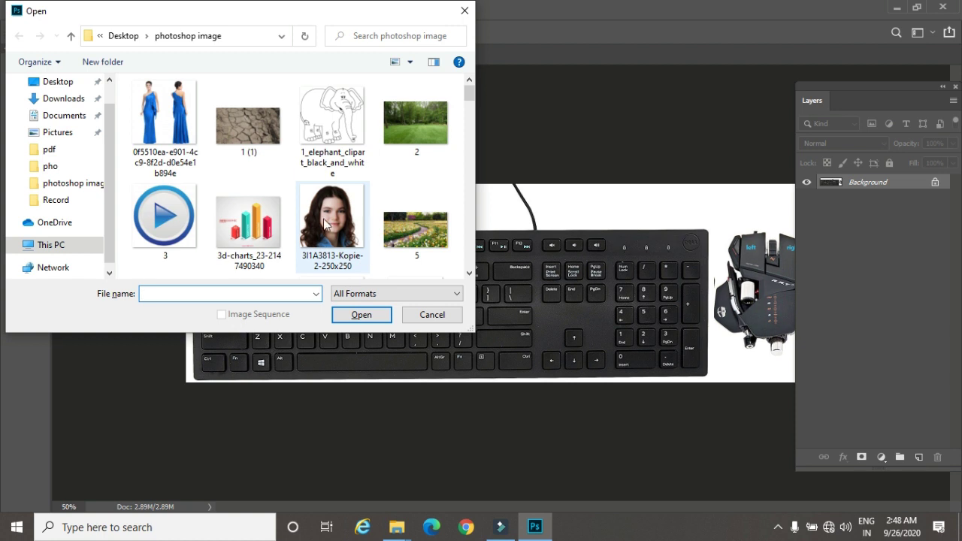
pyautogui.click(393, 235)
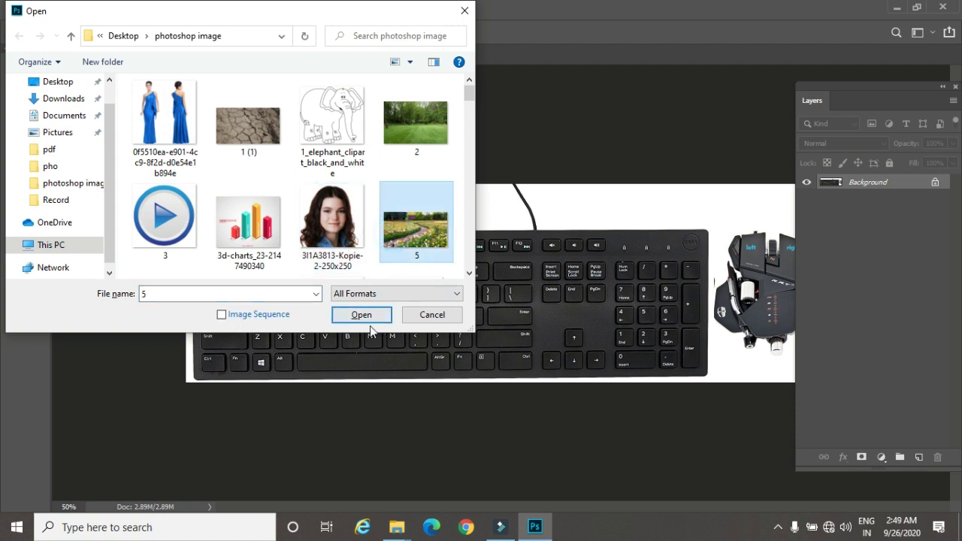
pyautogui.click(359, 317)
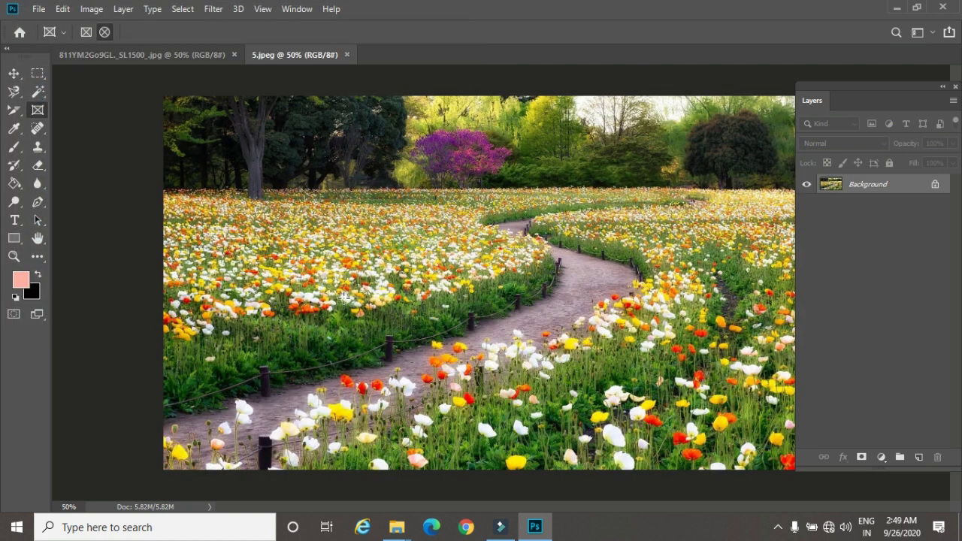
# Select and copy the whole flower image, then start a new document from Photo presets
pyautogui.hotkey('ctrl', 'a')
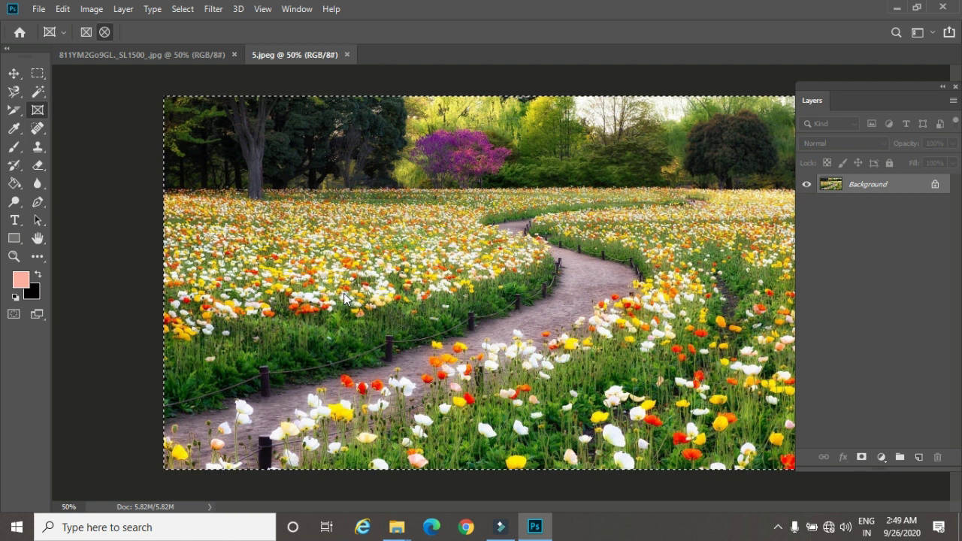
pyautogui.click(39, 10)
pyautogui.press('Escape')
pyautogui.hotkey('ctrl', 'n')
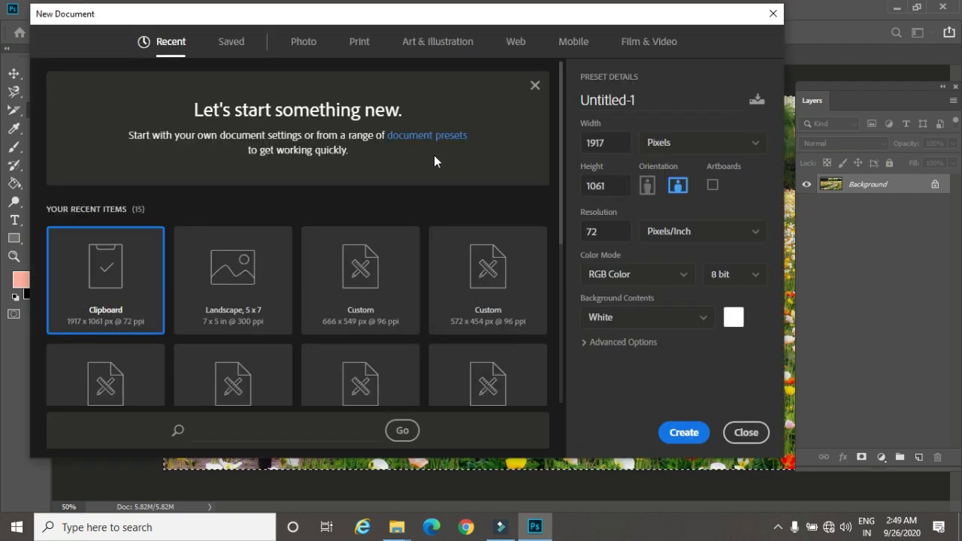
pyautogui.click(304, 41)
# Create a Landscape 5x7 document and draw a circular selection left of centre
pyautogui.click(475, 162)
pyautogui.click(690, 432)
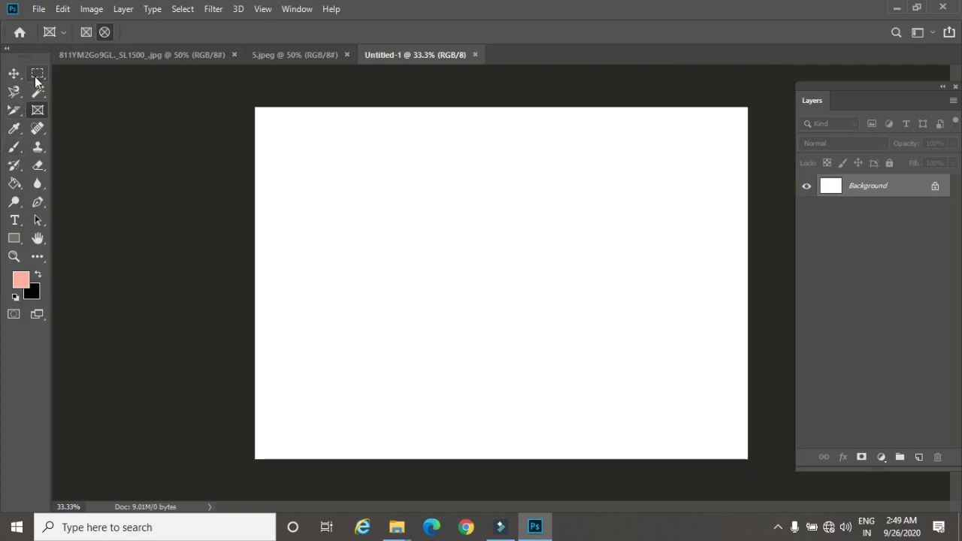
pyautogui.click(37, 74)
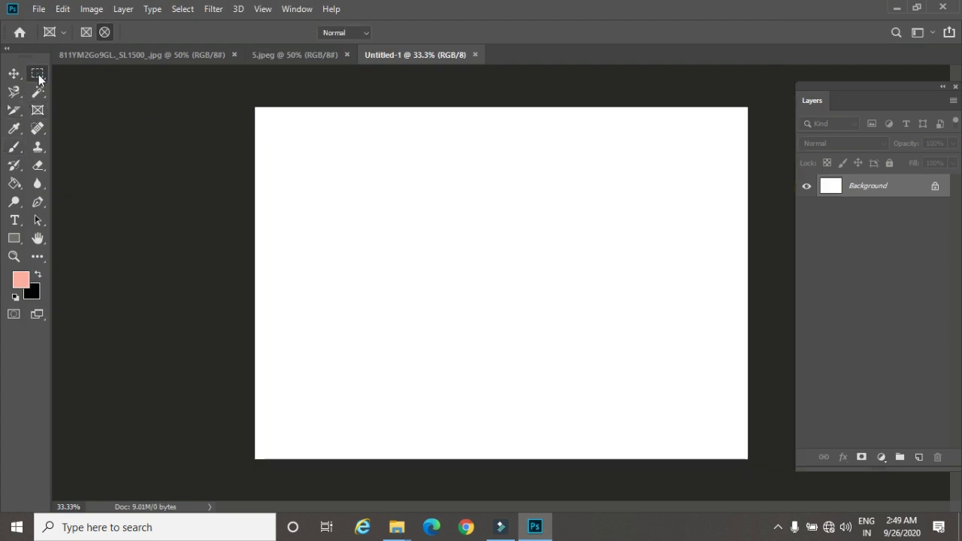
pyautogui.click(82, 84)
pyautogui.moveTo(344, 168); pyautogui.dragTo(501, 327)
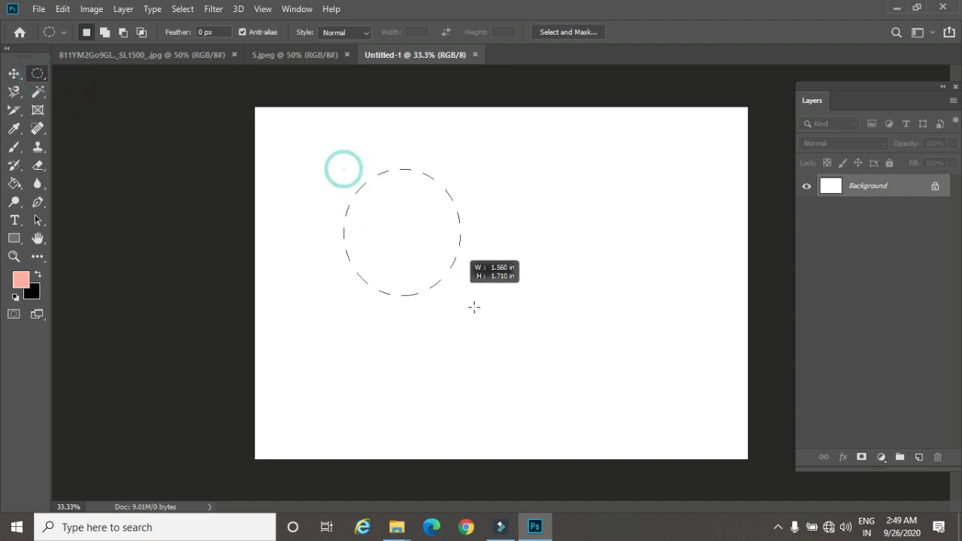
# Add a new empty layer and Paste Into the flower photo inside the circle
pyautogui.click(919, 457)
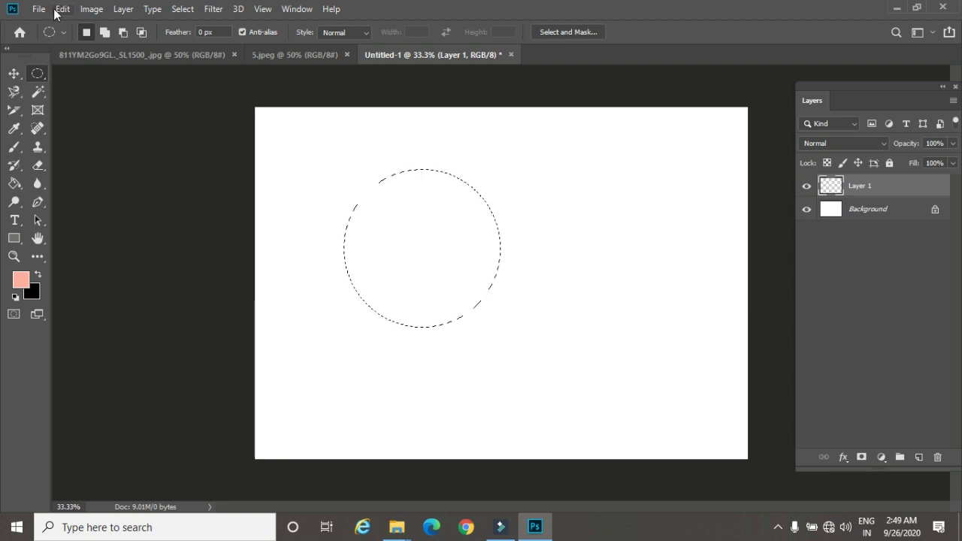
pyautogui.click(62, 9)
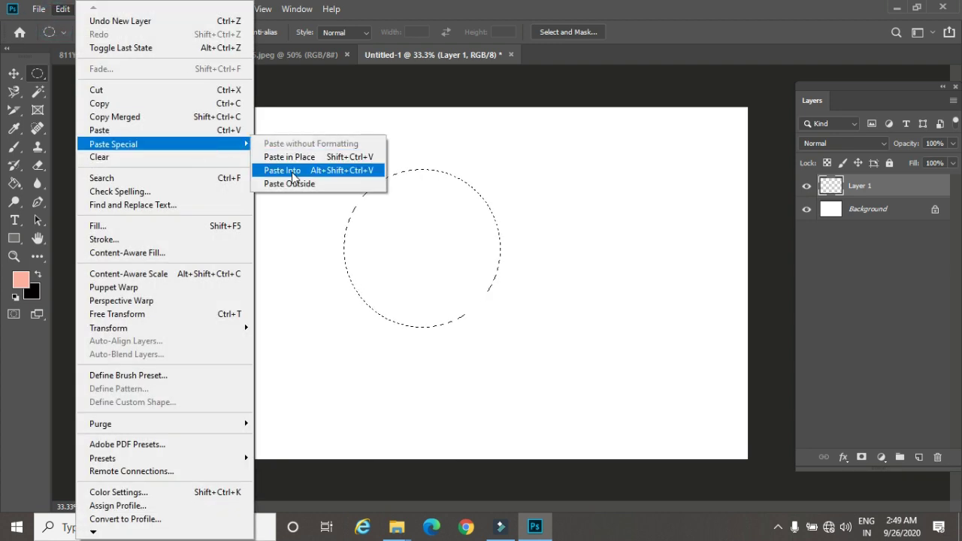
pyautogui.click(293, 174)
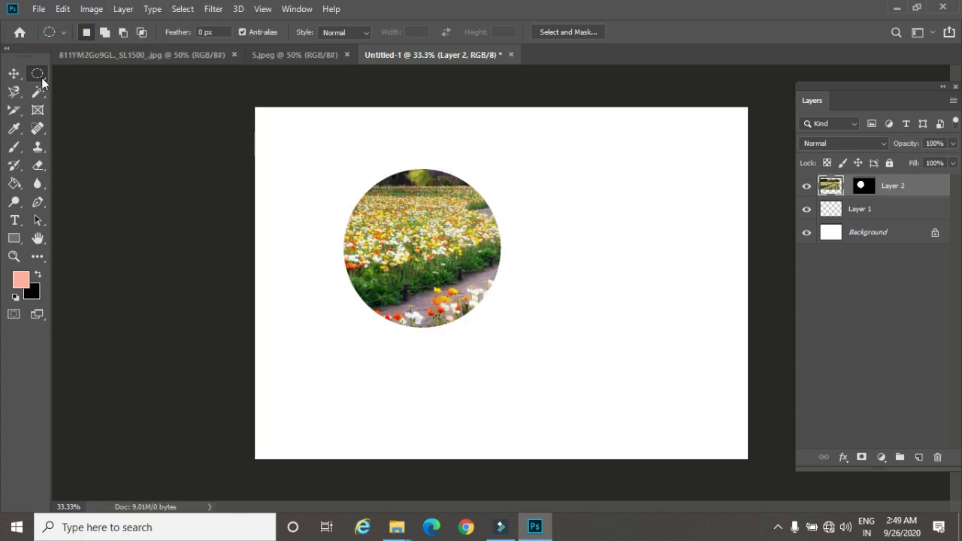
pyautogui.click(13, 73)
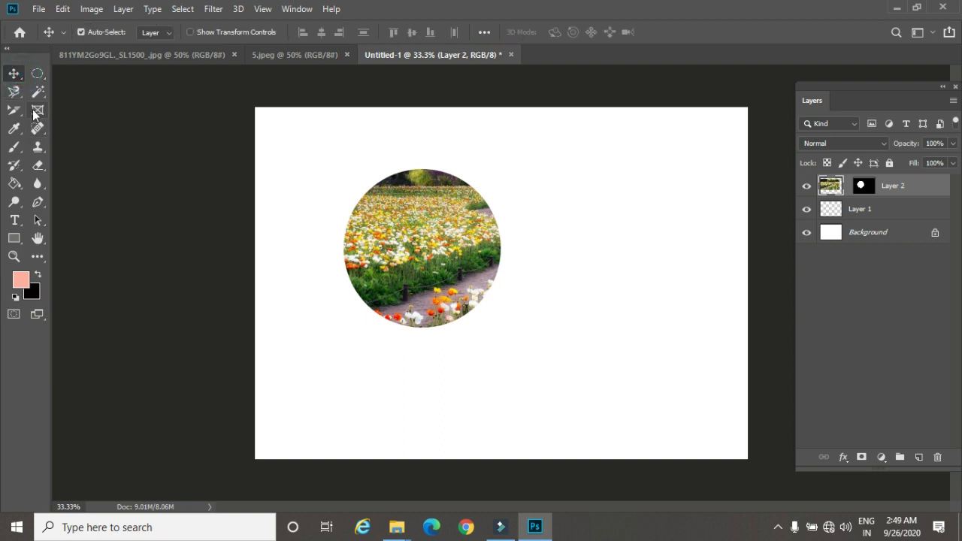
# Scale the masked flower photo to 68.75% and shift it so the path fills the circle
pyautogui.moveTo(451, 244); pyautogui.dragTo(406, 235)
pyautogui.hotkey('ctrl', 't')
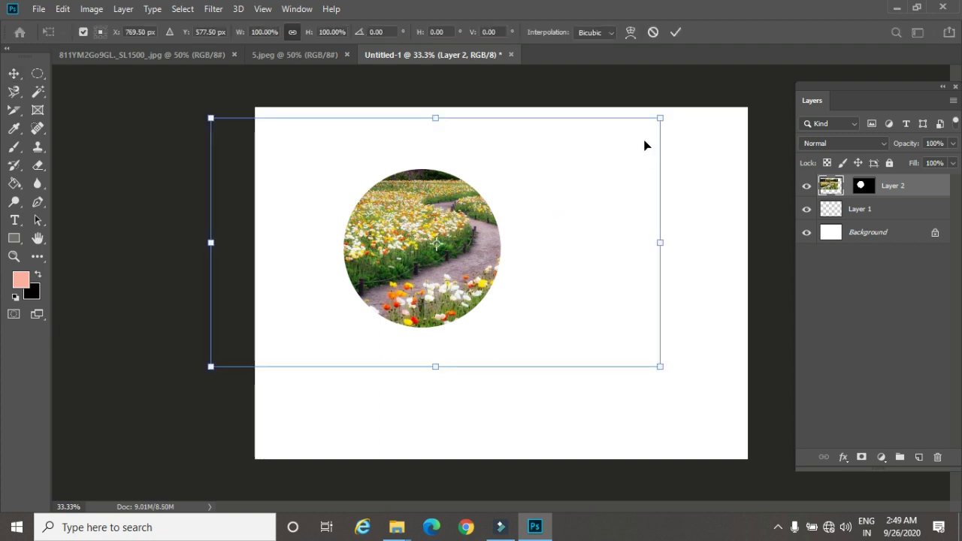
pyautogui.moveTo(660, 119); pyautogui.dragTo(590, 157)
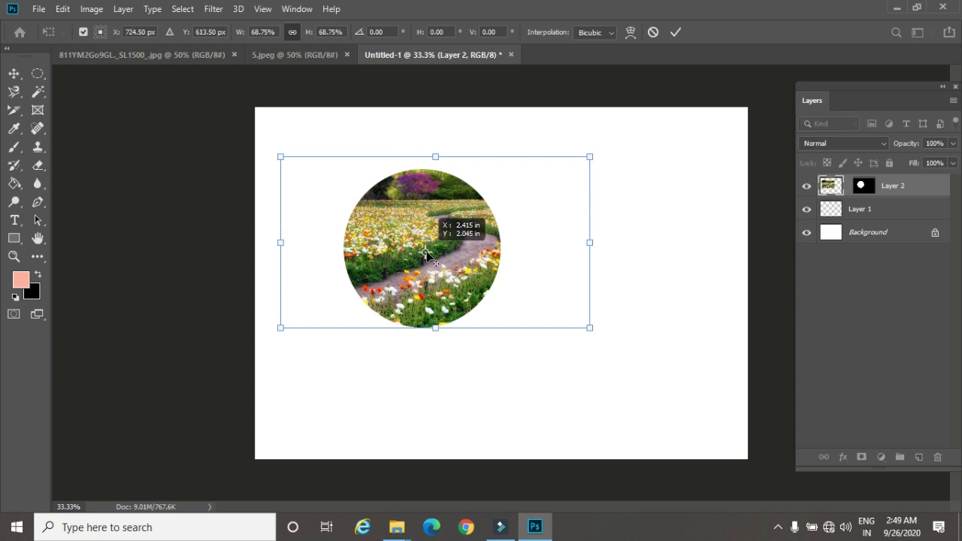
pyautogui.moveTo(449, 258); pyautogui.dragTo(431, 269)
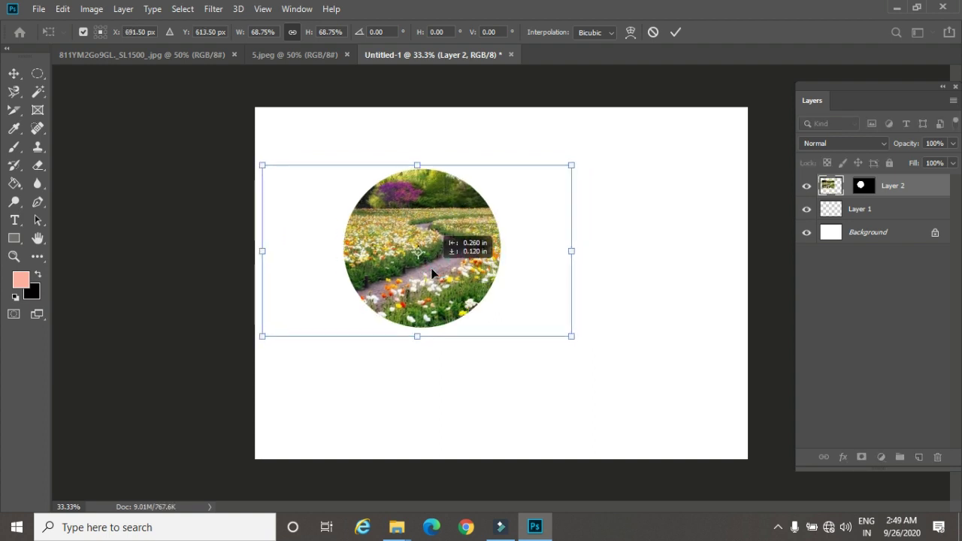
pyautogui.press('Return')
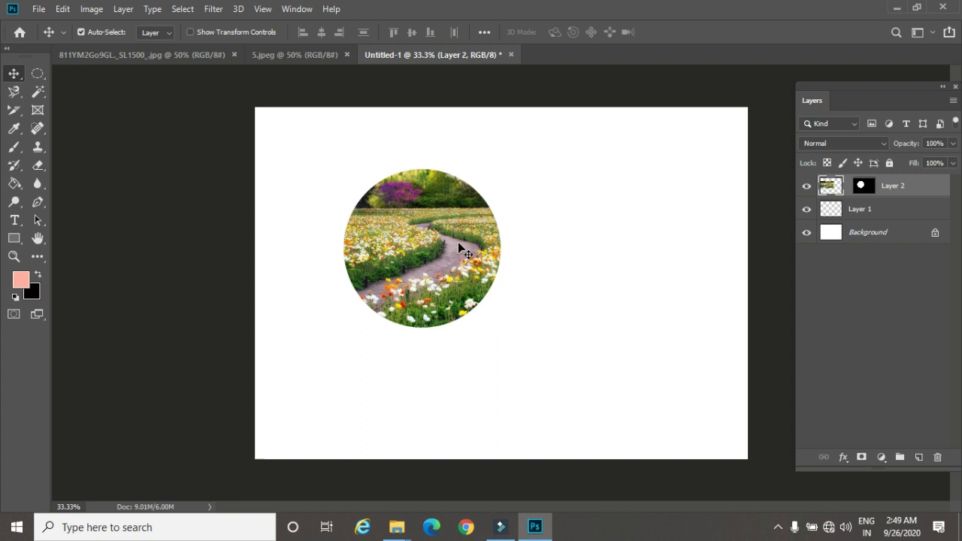
# Undo to the selection, fill the circle salmon pink, deselect, and paste the flower photo
pyautogui.hotkey('ctrl', 'z')
pyautogui.hotkey('ctrl', 'z')
pyautogui.hotkey('ctrl', 'z')
pyautogui.press('ctrl')
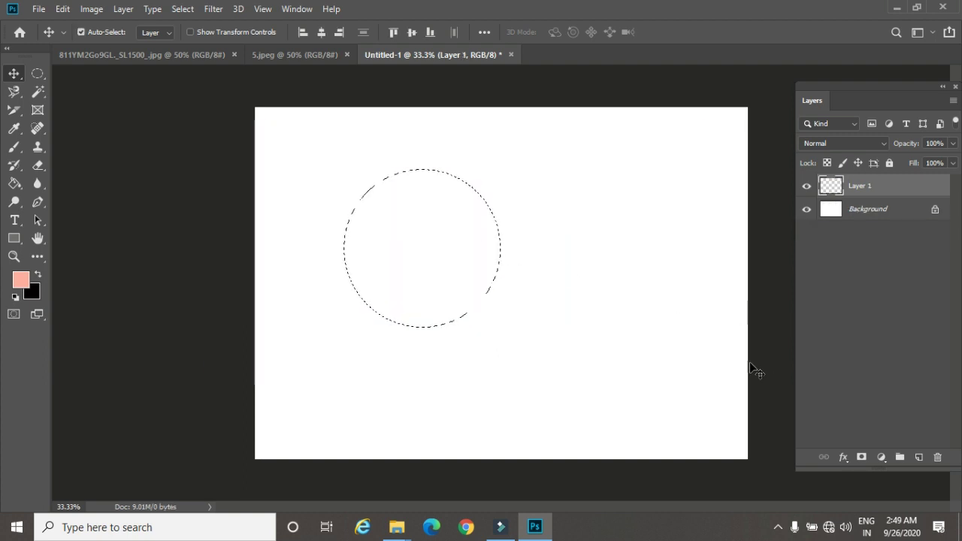
pyautogui.hotkey('alt', 'BackSpace')
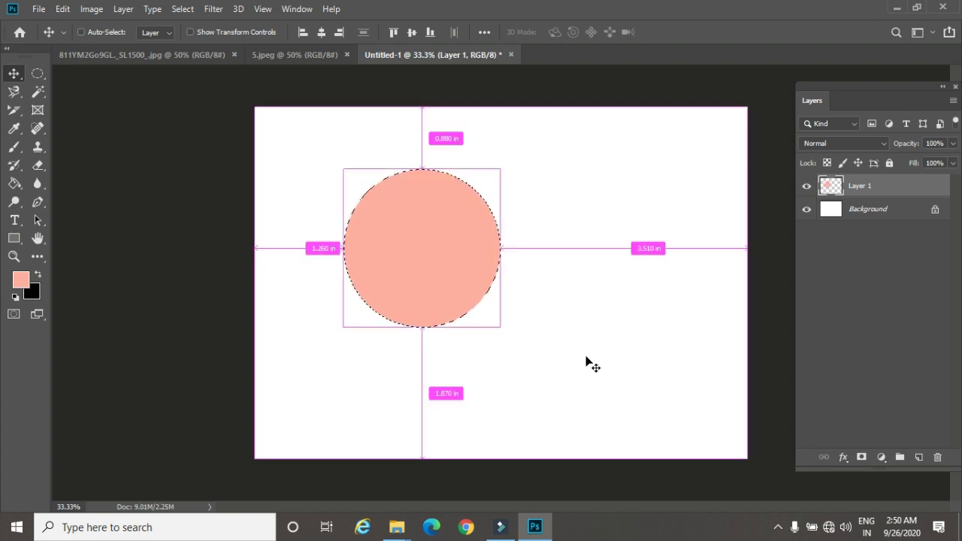
pyautogui.hotkey('ctrl', 'd')
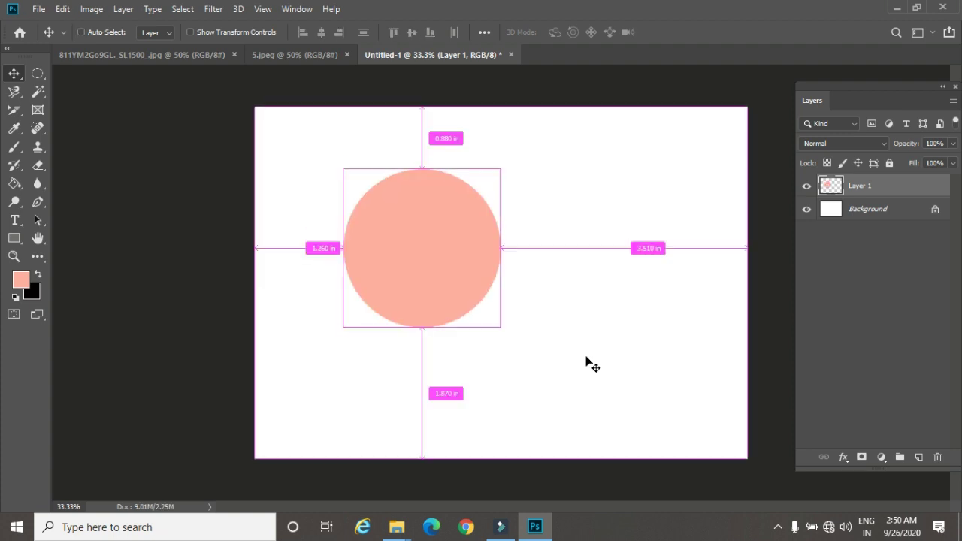
pyautogui.hotkey('ctrl', 'v')
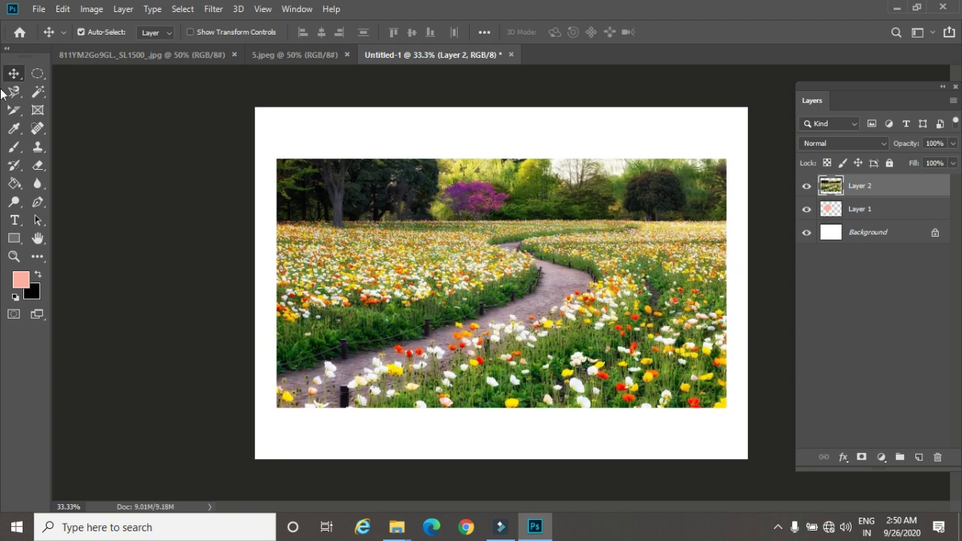
# Move the pasted flower Layer 2 up-left, glance at other tabs, and return to Untitled-1
pyautogui.moveTo(466, 285); pyautogui.dragTo(450, 263)
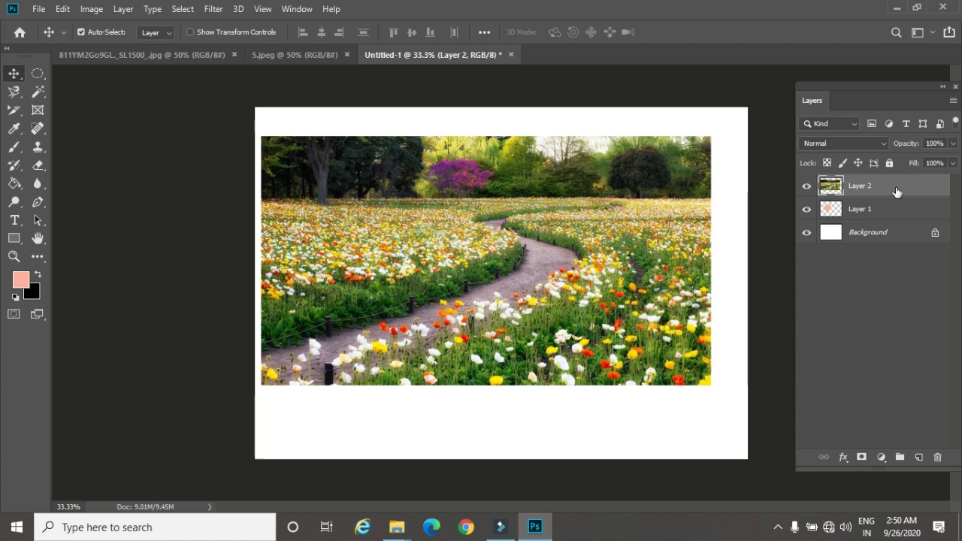
pyautogui.moveTo(897, 196); pyautogui.dragTo(896, 192)
pyautogui.click(123, 53)
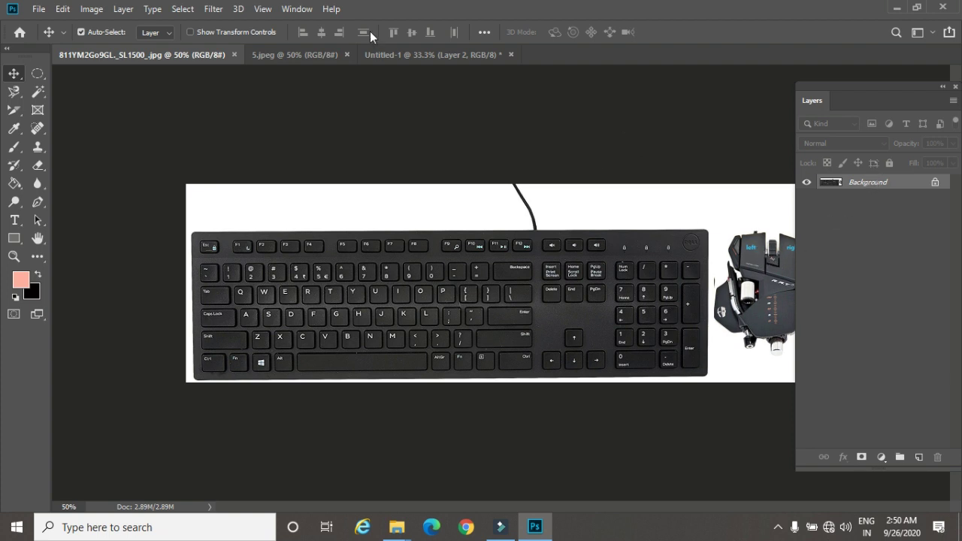
pyautogui.click(339, 57)
pyautogui.click(396, 55)
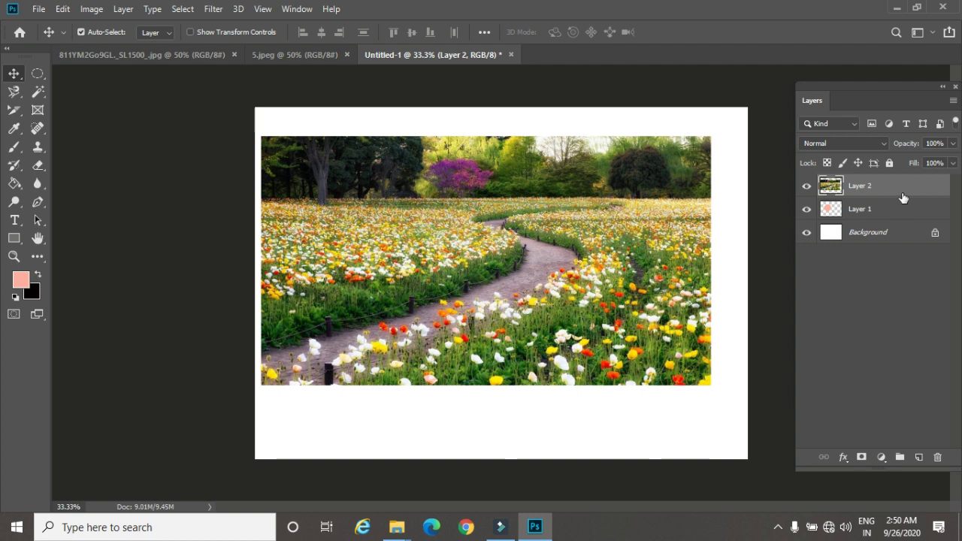
pyautogui.moveTo(902, 198); pyautogui.dragTo(902, 191)
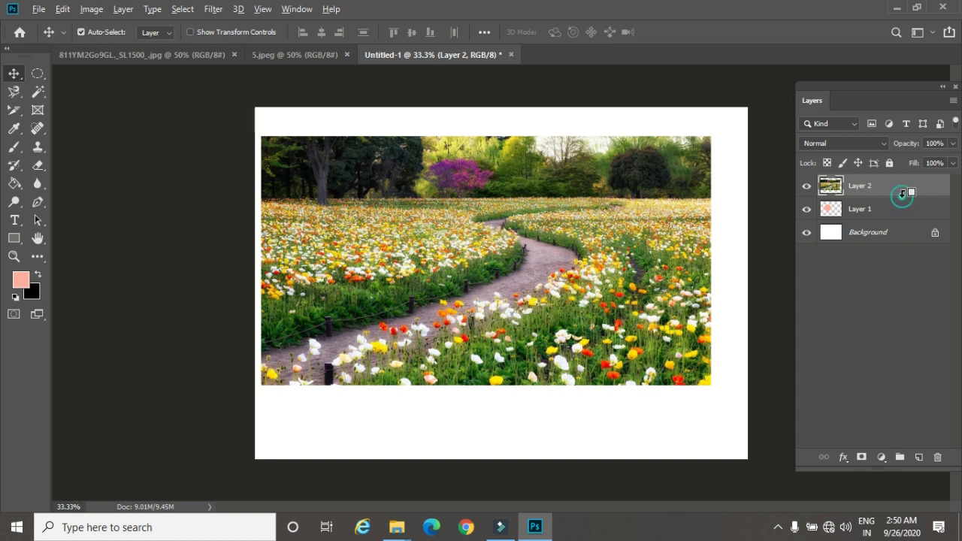
# Clip Layer 2 to the pink circle, adjust and reapply the mask, then minimize Photoshop
pyautogui.keyDown('alt'); pyautogui.click(903, 193); pyautogui.keyUp('alt')
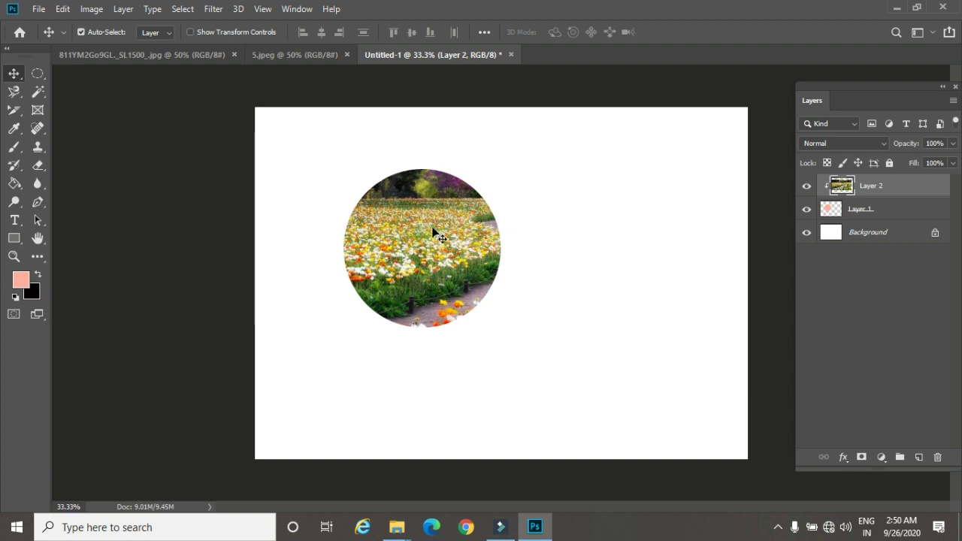
pyautogui.moveTo(425, 229)
pyautogui.mouseDown()
pyautogui.moveTo(442, 247)
pyautogui.moveTo(400, 247)
pyautogui.mouseUp()
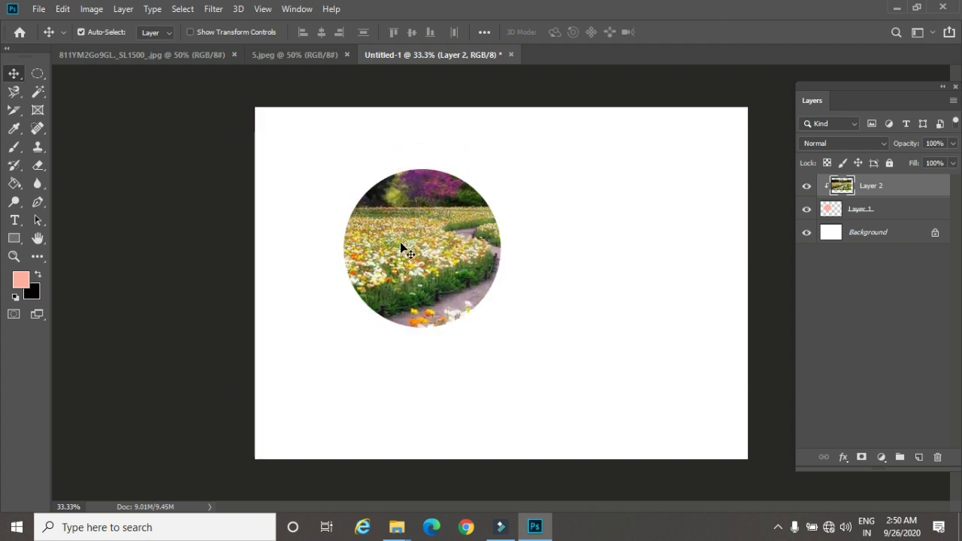
pyautogui.keyDown('alt'); pyautogui.click(900, 195); pyautogui.keyUp('alt')
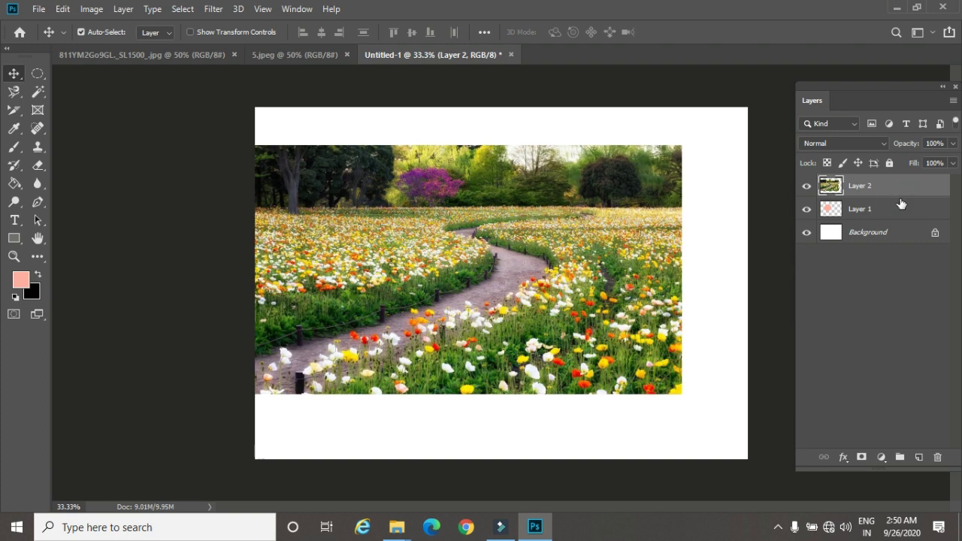
pyautogui.moveTo(900, 191); pyautogui.dragTo(898, 194)
pyautogui.keyDown('alt'); pyautogui.click(900, 193); pyautogui.keyUp('alt')
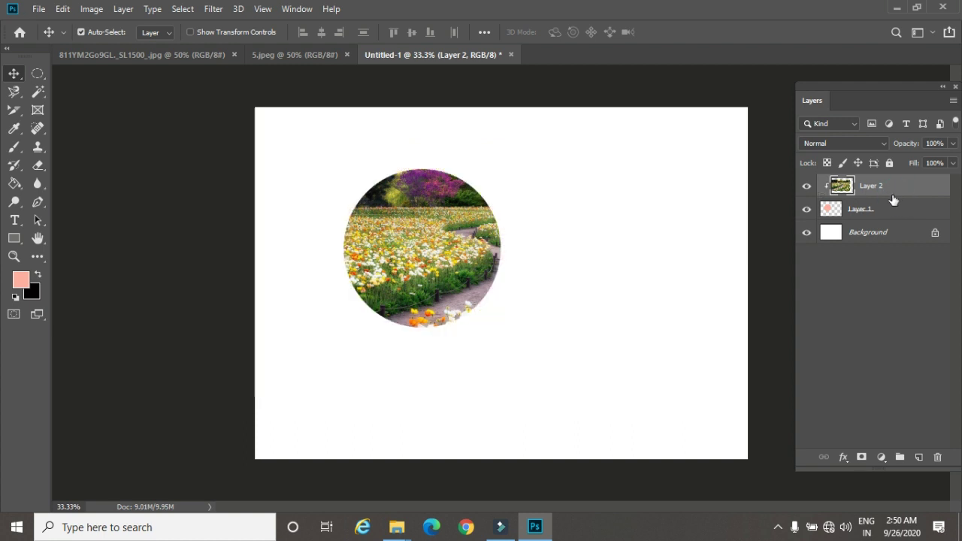
pyautogui.click(897, 8)
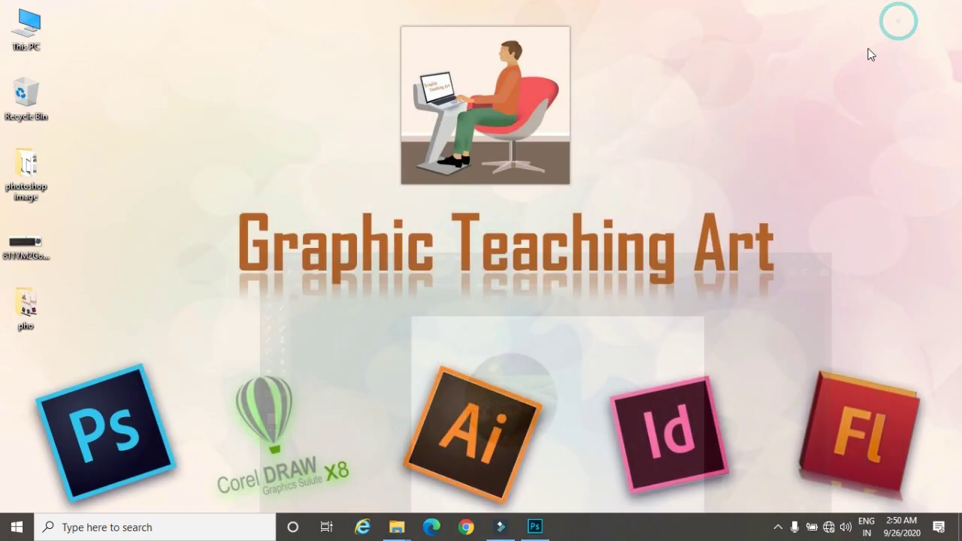